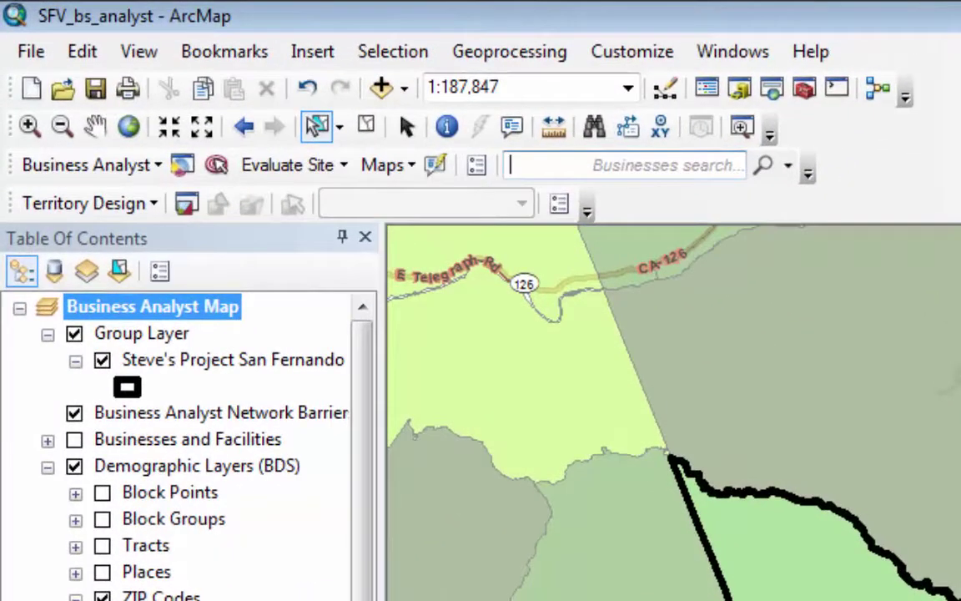
- Search businesses for 'Hardware', then exclude SNAP-ON TOOLS and Other company names from the results
{"action": "type", "text": "Hardware"}
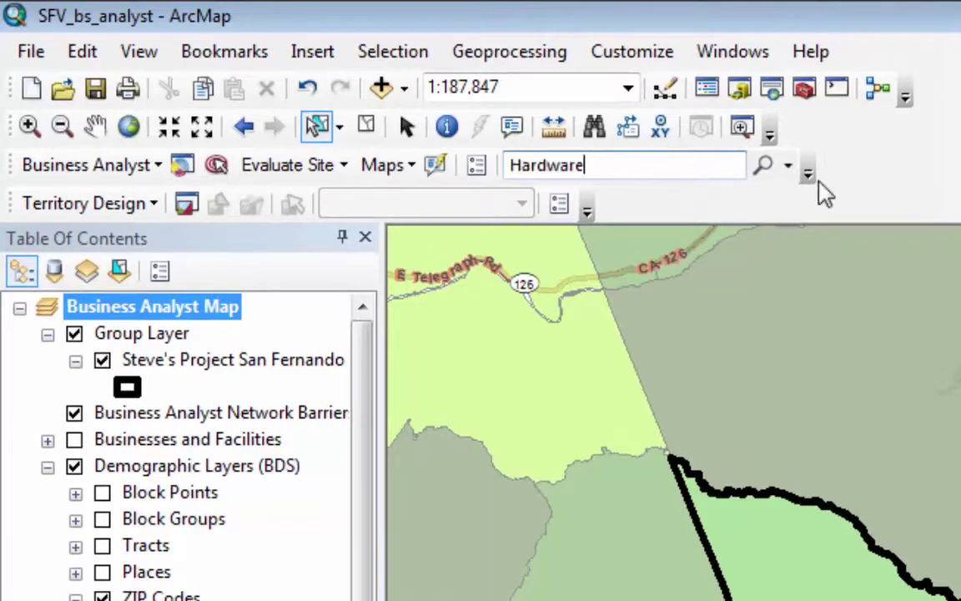
{"action": "key", "text": "Return"}
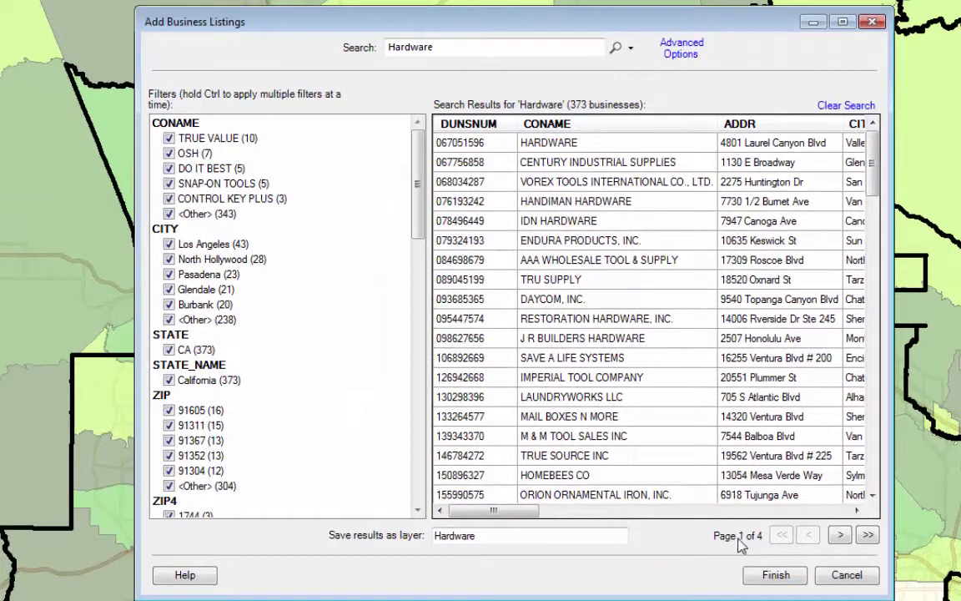
{"action": "left_click", "coordinate": [170, 187]}
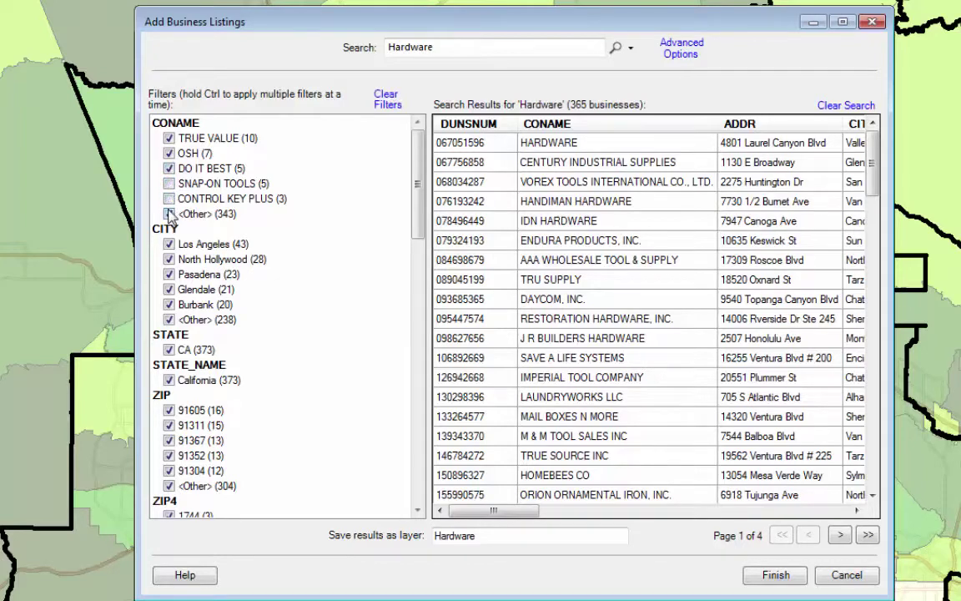
{"action": "left_click", "coordinate": [169, 214]}
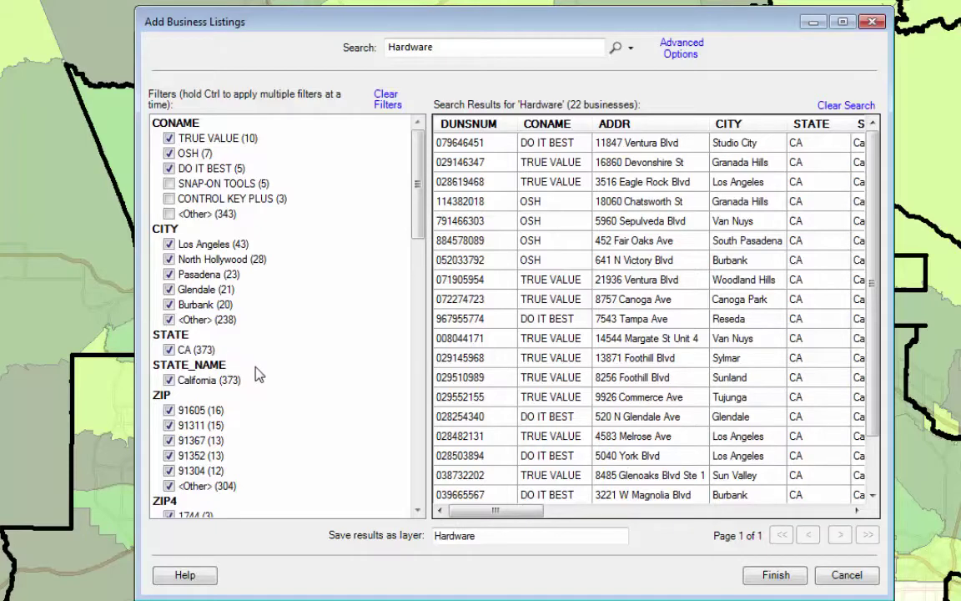
- Save the filtered stores as a Hardware layer drawn with star markers, and recentre the valley map
{"action": "left_click", "coordinate": [792, 582]}
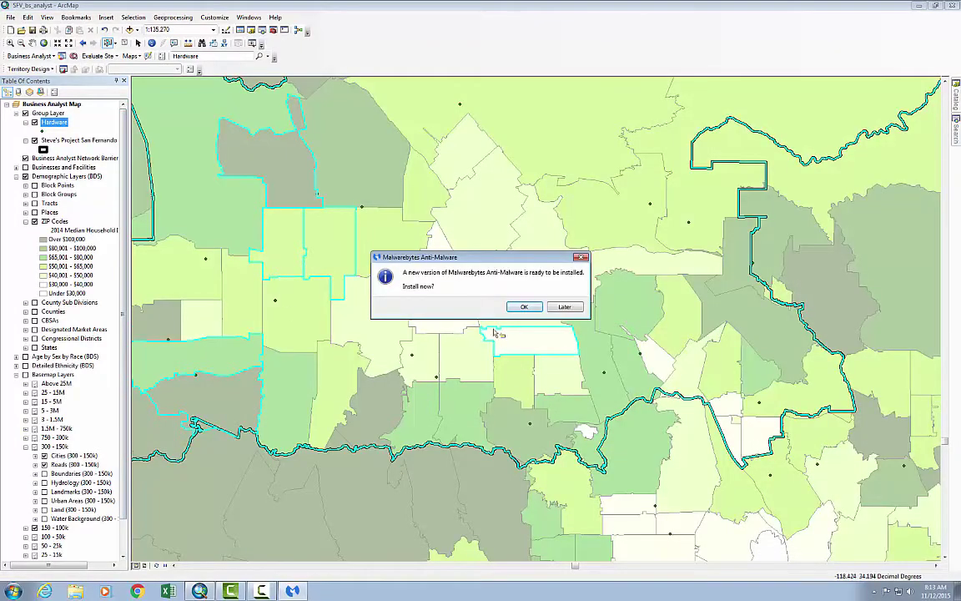
{"action": "left_click", "coordinate": [525, 308]}
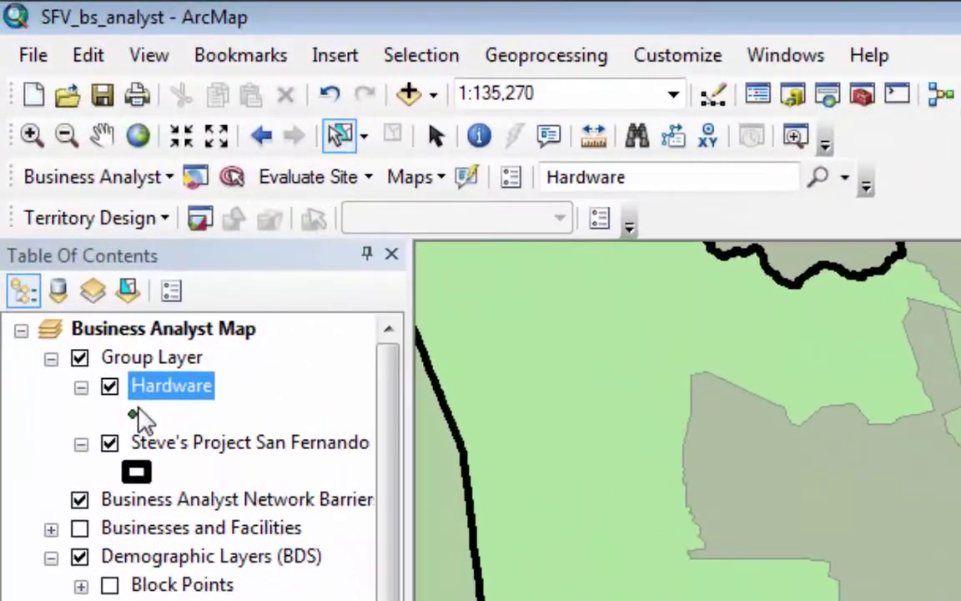
{"action": "double_click", "coordinate": [133, 414]}
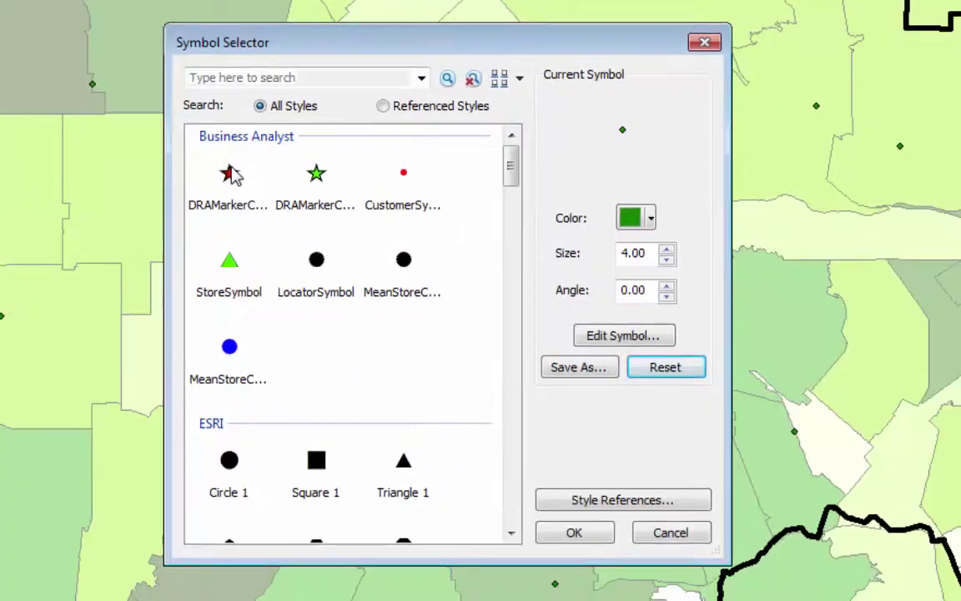
{"action": "left_click", "coordinate": [229, 173]}
{"action": "left_click", "coordinate": [576, 529]}
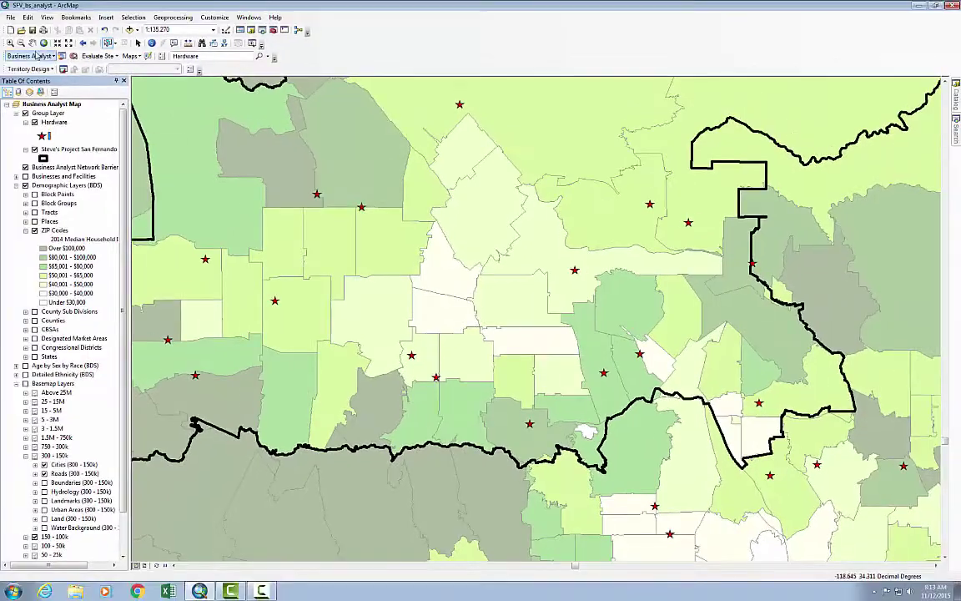
{"action": "left_click", "coordinate": [31, 43]}
{"action": "left_click_drag", "start_coordinate": [422, 225], "coordinate": [491, 303]}
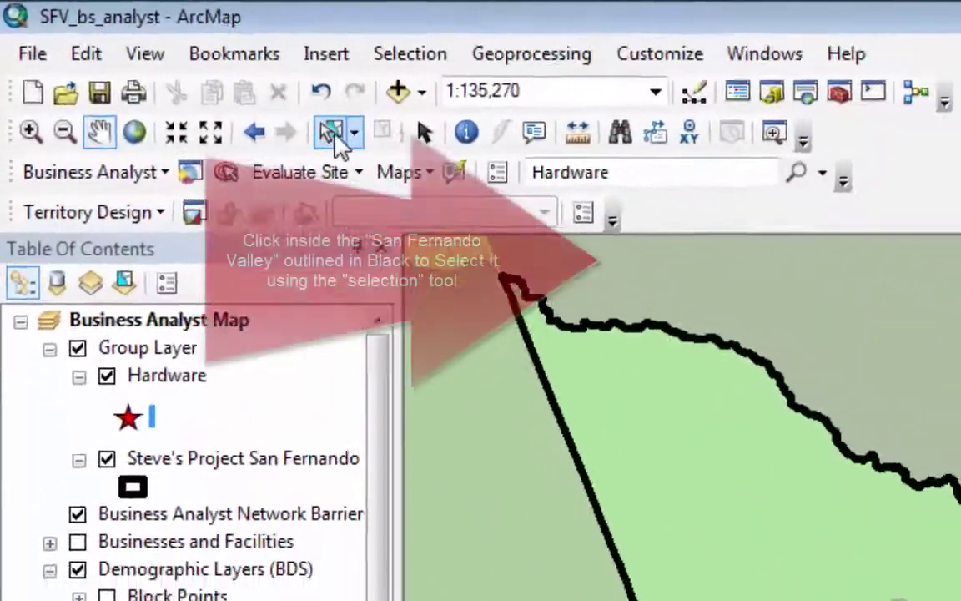
- Select the San Fernando Valley polygon, then select the Hardware stores located within it
{"action": "left_click", "coordinate": [332, 134]}
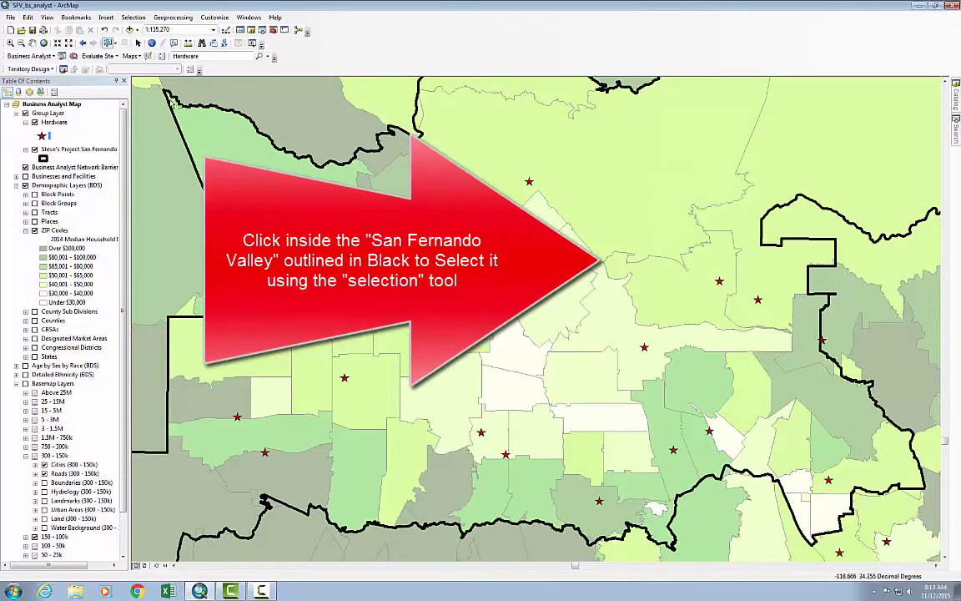
{"action": "left_click", "coordinate": [246, 159]}
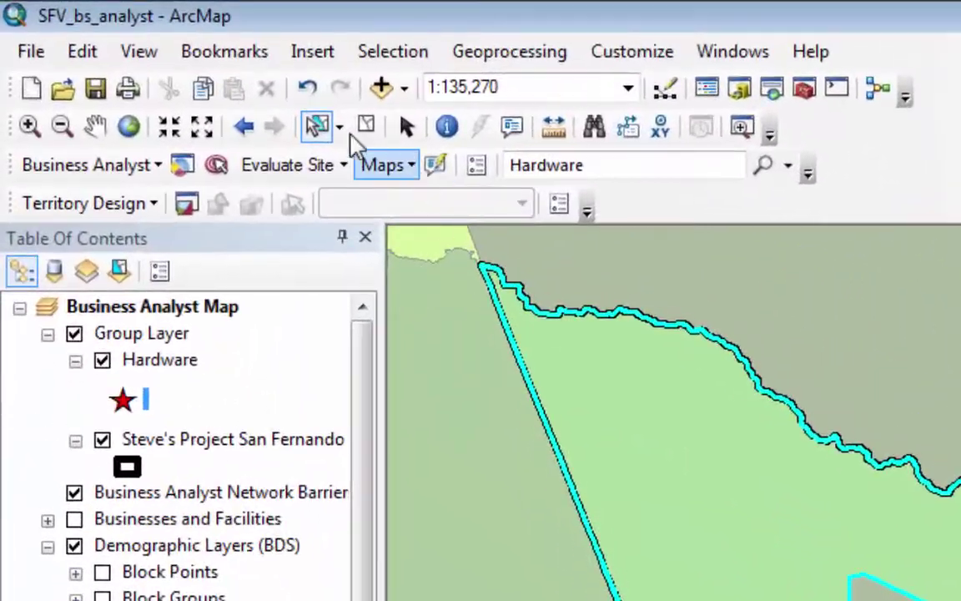
{"action": "left_click", "coordinate": [299, 40]}
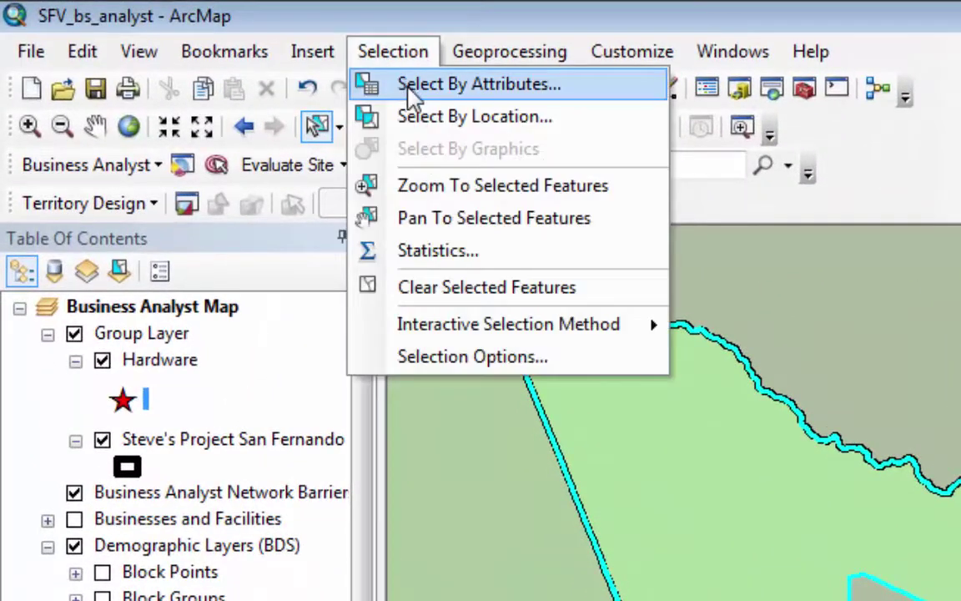
{"action": "left_click", "coordinate": [427, 116]}
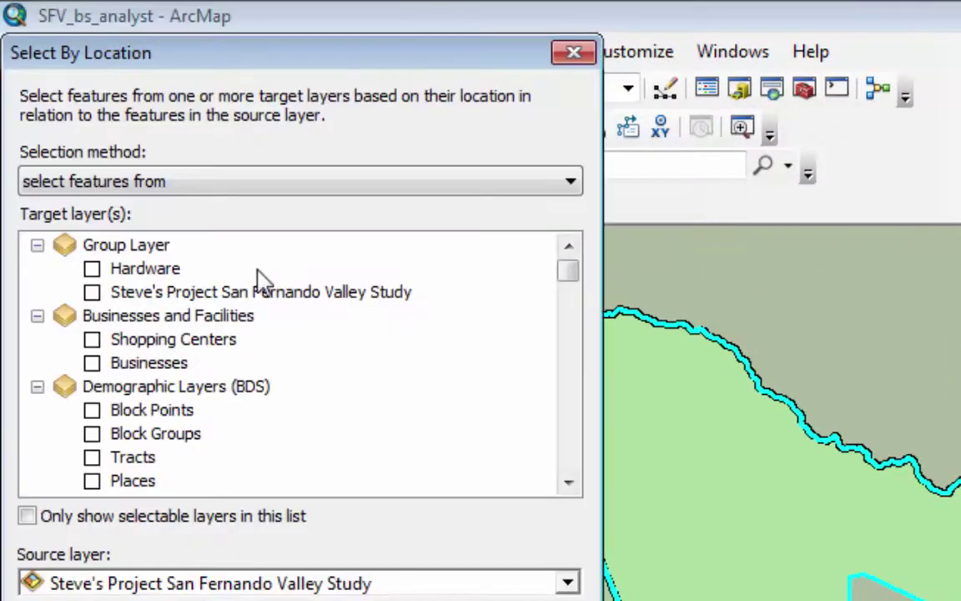
{"action": "left_click", "coordinate": [88, 265]}
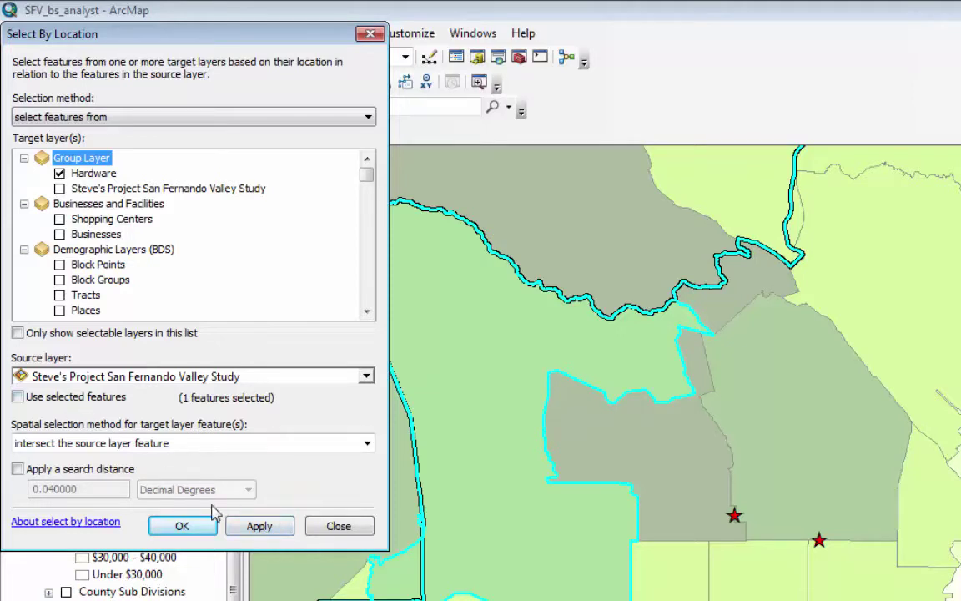
{"action": "left_click", "coordinate": [94, 400]}
{"action": "left_click", "coordinate": [251, 526]}
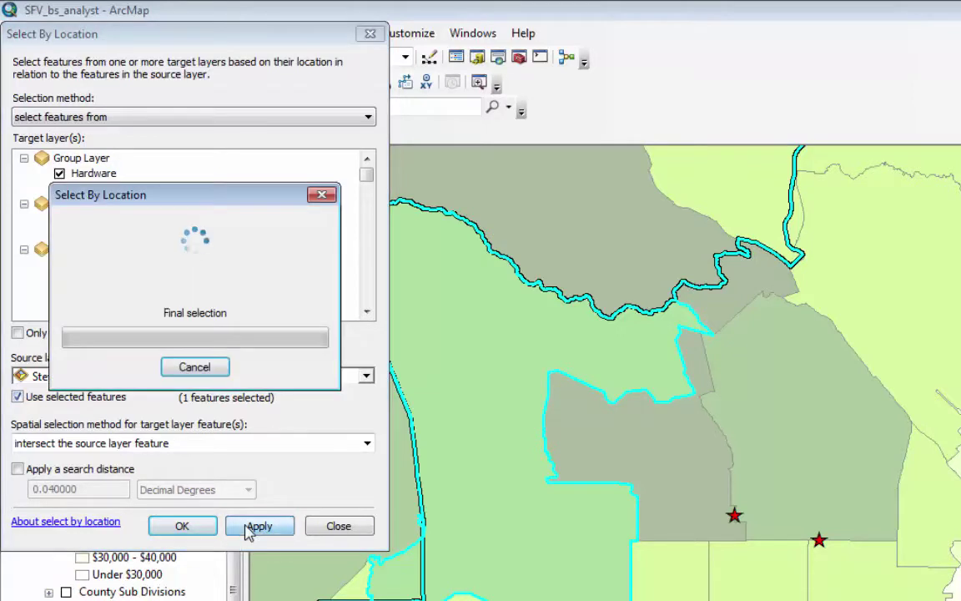
{"action": "left_click", "coordinate": [190, 527]}
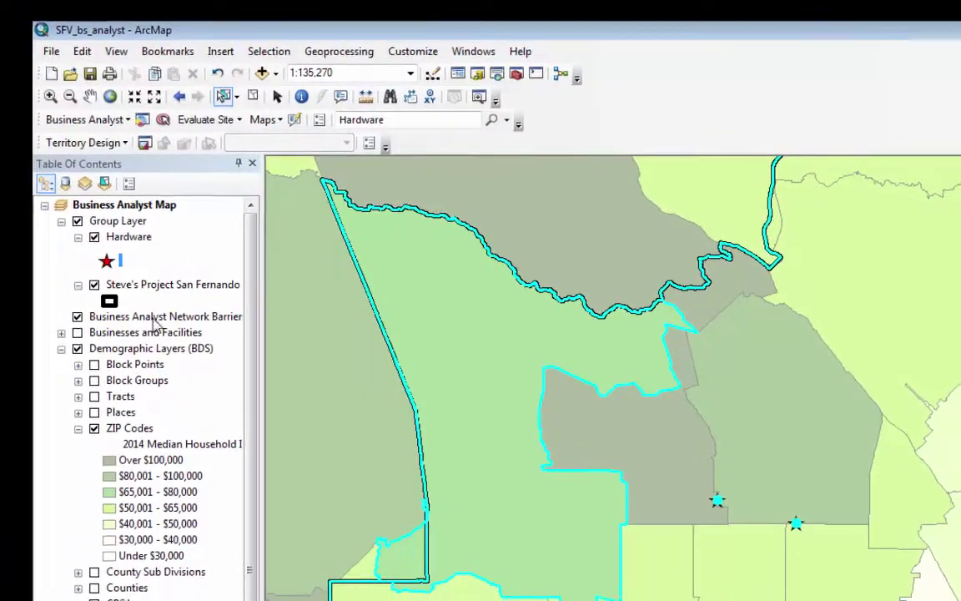
- Start a new Business Analyst trade area using the Huff Equal Probability method
{"action": "left_click", "coordinate": [93, 123]}
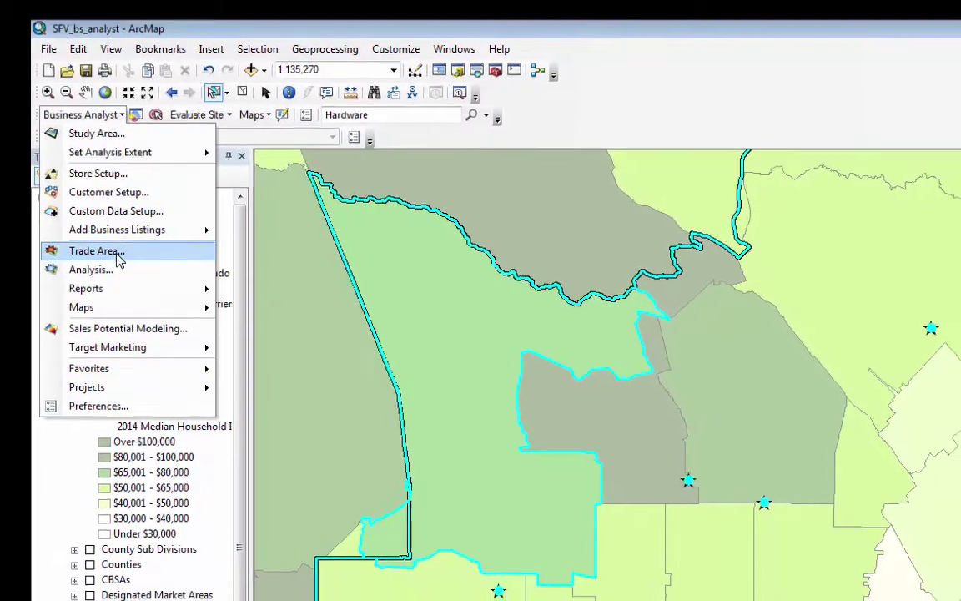
{"action": "left_click", "coordinate": [143, 265]}
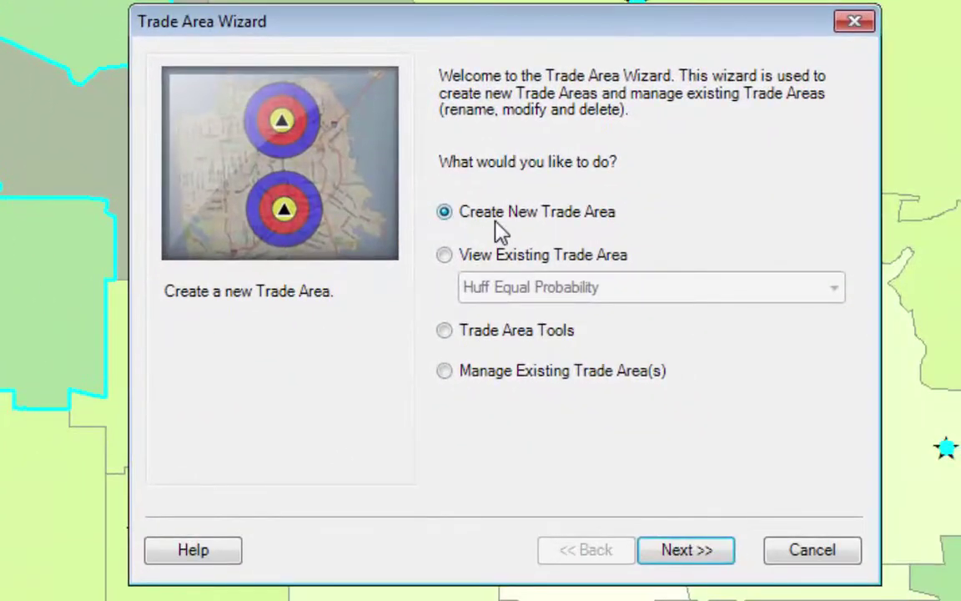
{"action": "left_click", "coordinate": [710, 555]}
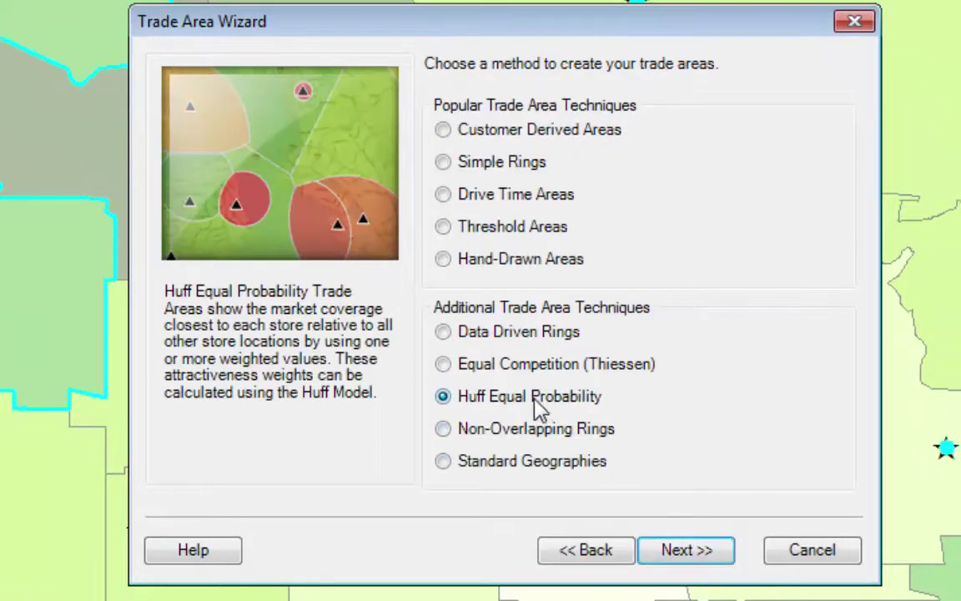
{"action": "left_click", "coordinate": [692, 553]}
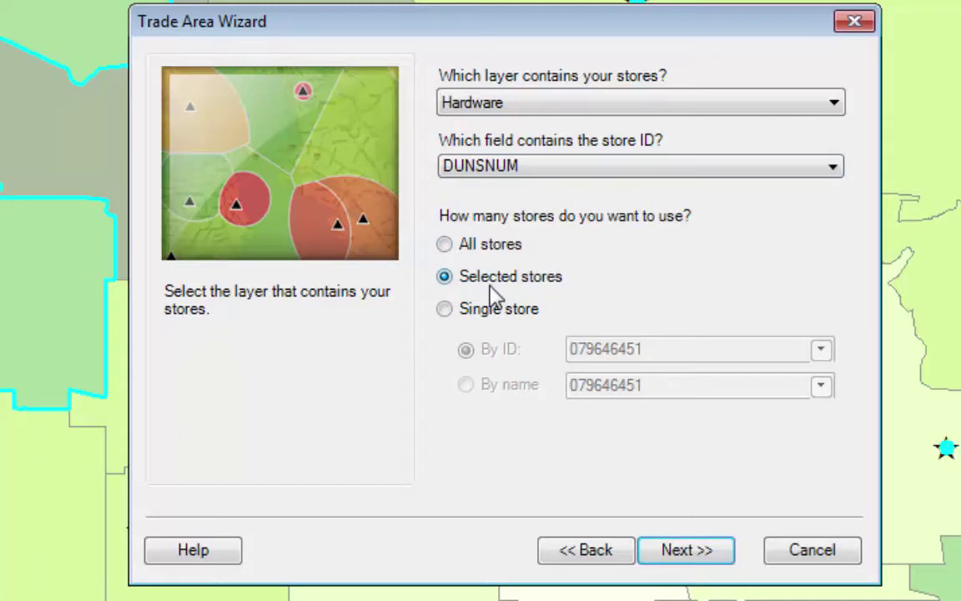
- Change the EMPNUM coefficient from 3 to 1, keeping Distance -1.5 and SALESVOL 2
{"action": "left_click", "coordinate": [686, 550]}
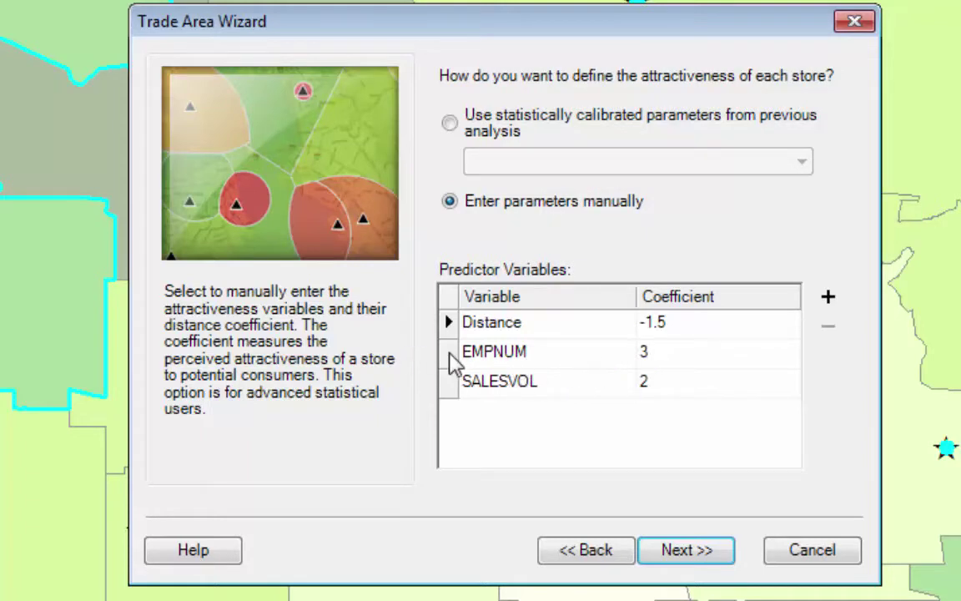
{"action": "left_click", "coordinate": [656, 365]}
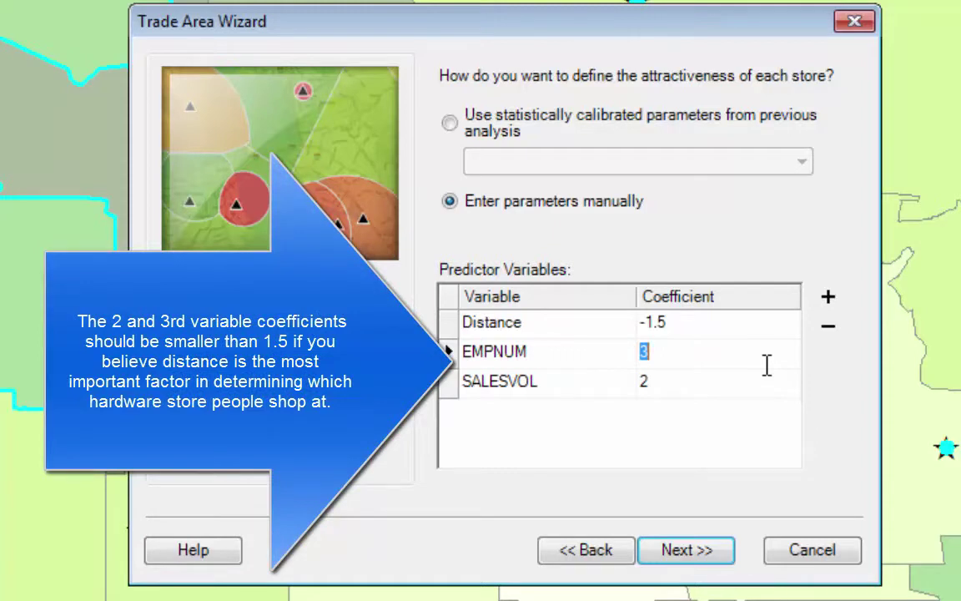
{"action": "type", "text": "1"}
{"action": "left_click", "coordinate": [687, 551]}
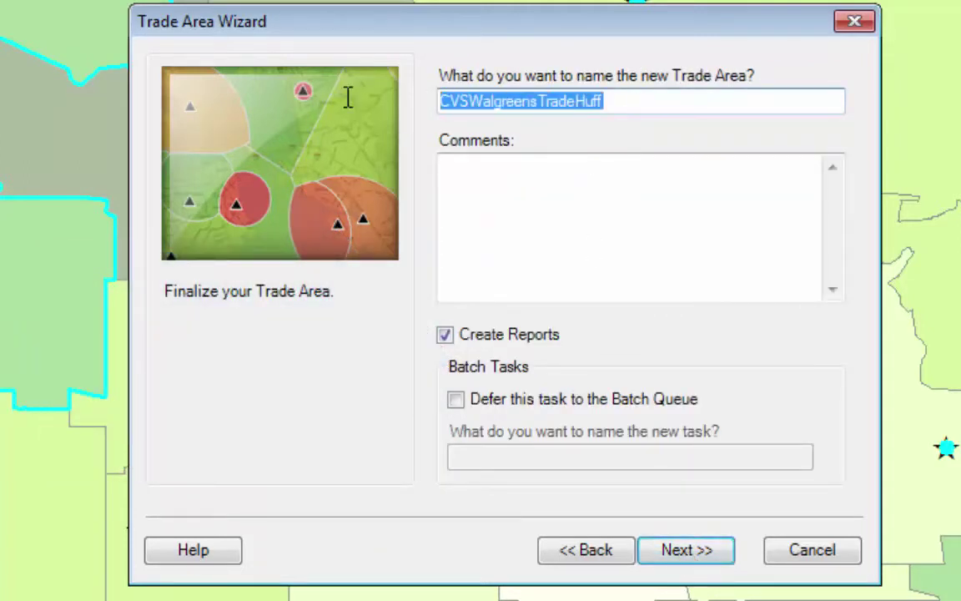
- Name the trade area 'Hardware Huff Model SFV' and keep report creation enabled
{"action": "key", "text": "BackSpace"}
{"action": "type", "text": "Har"}
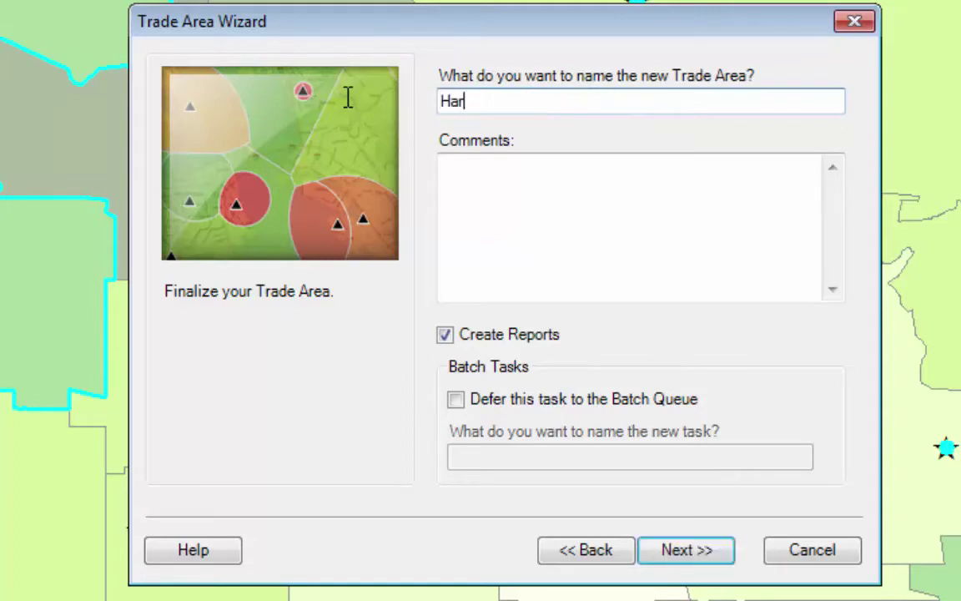
{"action": "type", "text": "dware Huff Model SFV"}
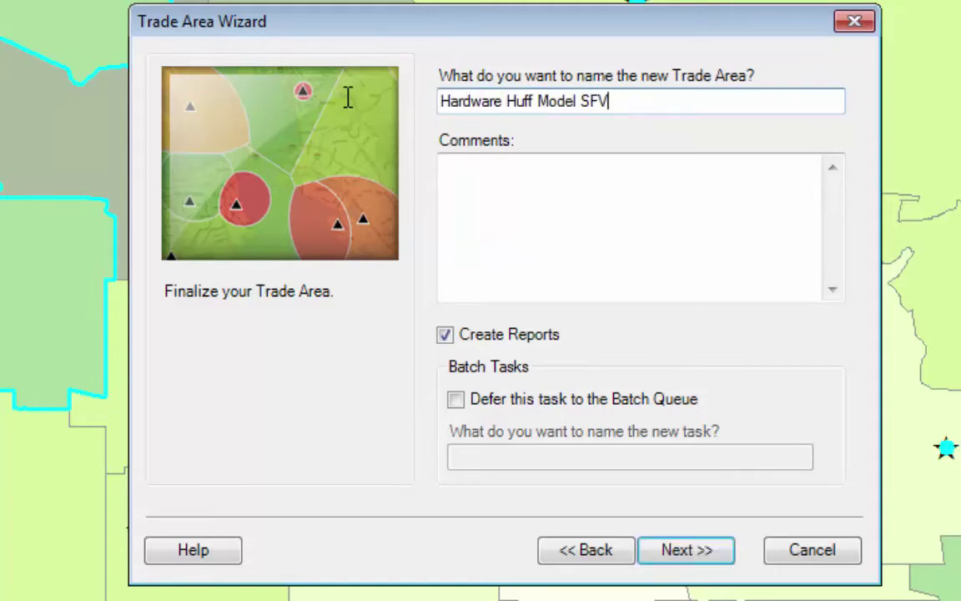
{"action": "left_click", "coordinate": [445, 336]}
{"action": "left_click", "coordinate": [445, 335]}
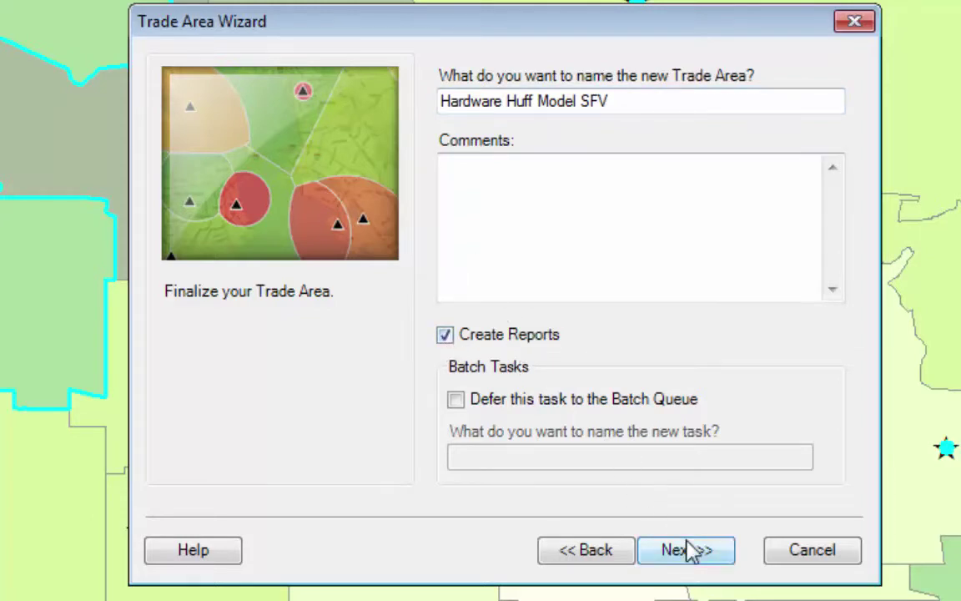
{"action": "left_click", "coordinate": [703, 559]}
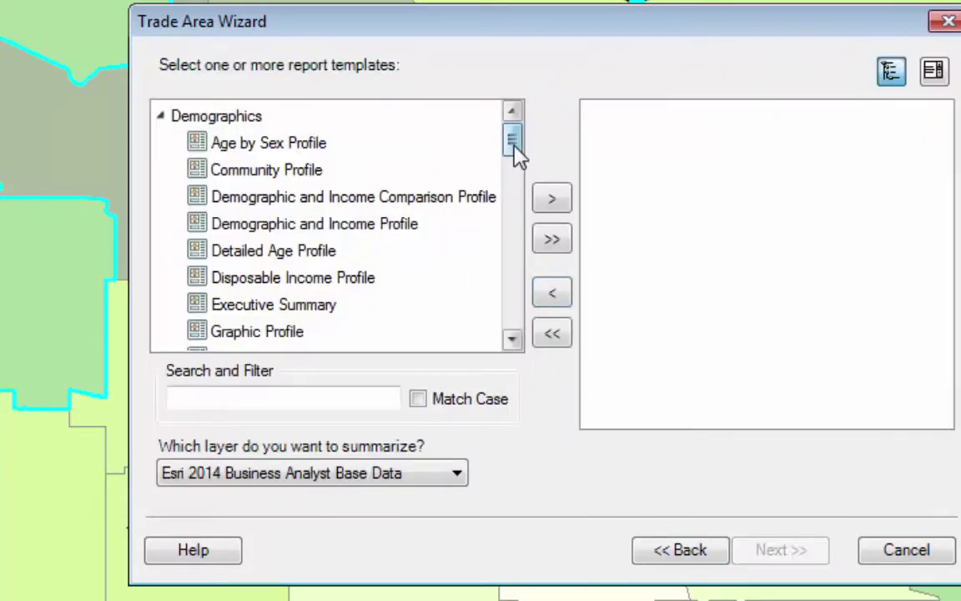
- Add the Demographic and Income Profile template to the chosen reports
{"action": "left_click_drag", "start_coordinate": [516, 154], "coordinate": [519, 327]}
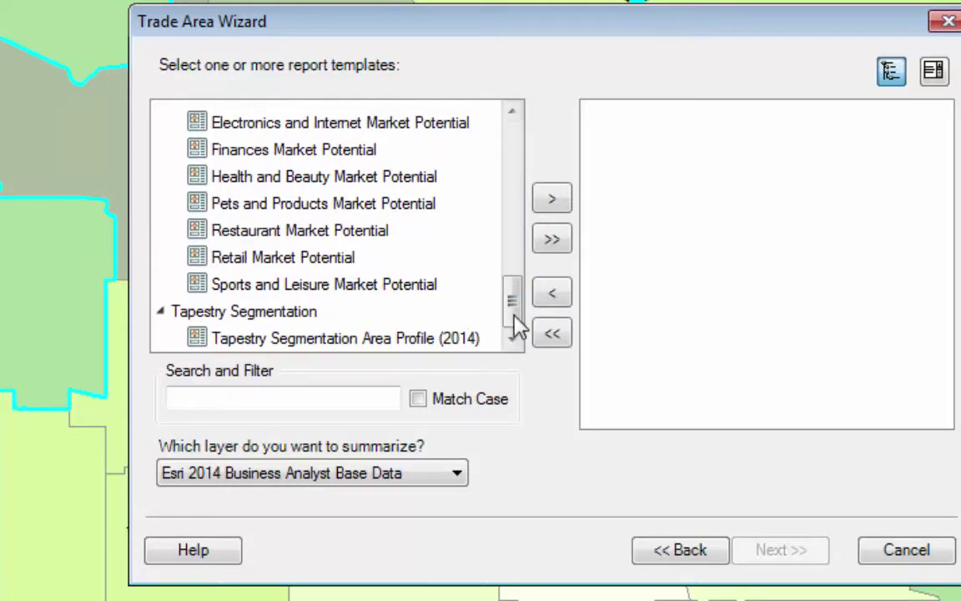
{"action": "left_click_drag", "start_coordinate": [517, 307], "coordinate": [515, 294]}
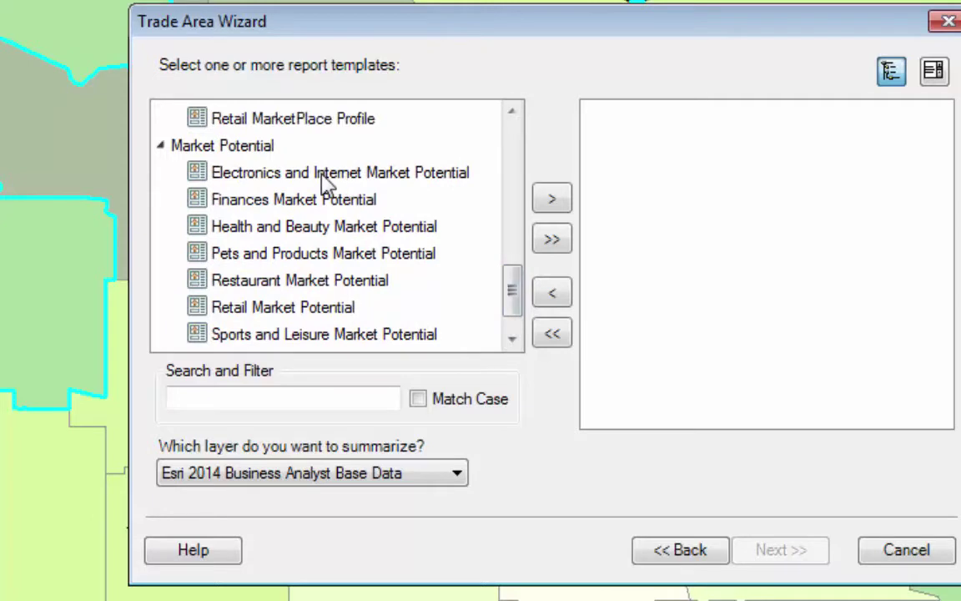
{"action": "left_click_drag", "start_coordinate": [511, 286], "coordinate": [515, 204]}
{"action": "left_click_drag", "start_coordinate": [511, 165], "coordinate": [508, 146]}
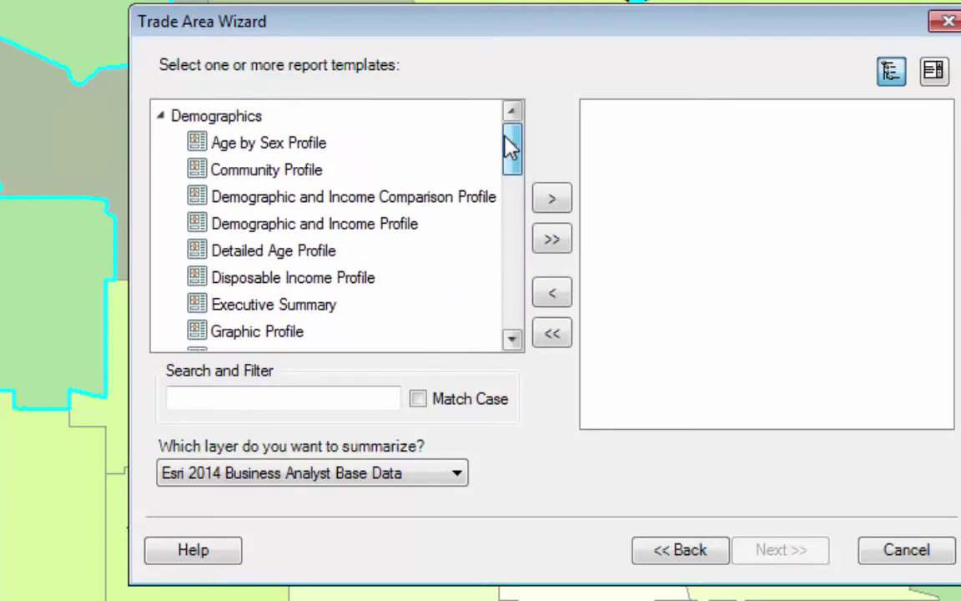
{"action": "left_click", "coordinate": [300, 225]}
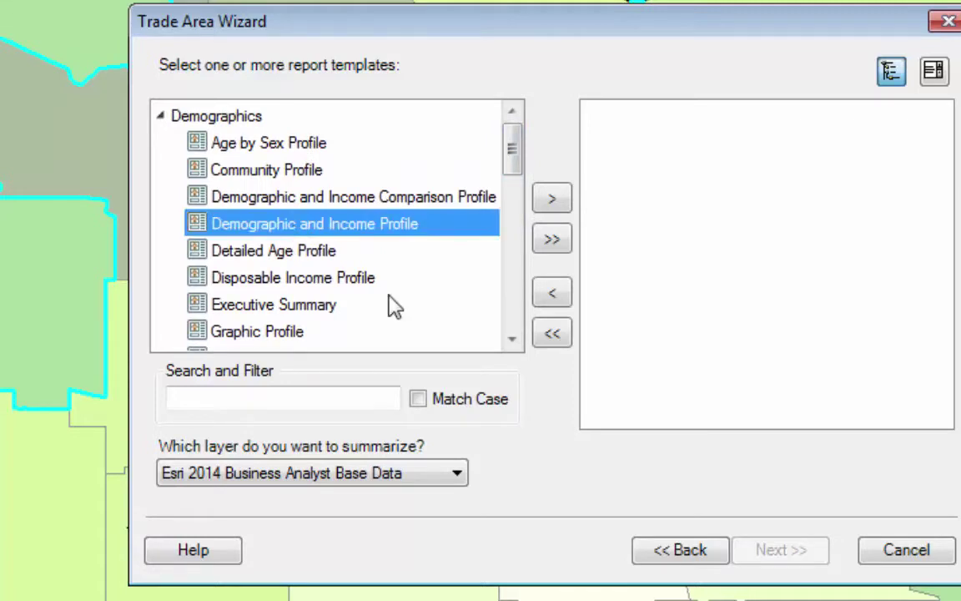
{"action": "left_click", "coordinate": [560, 204]}
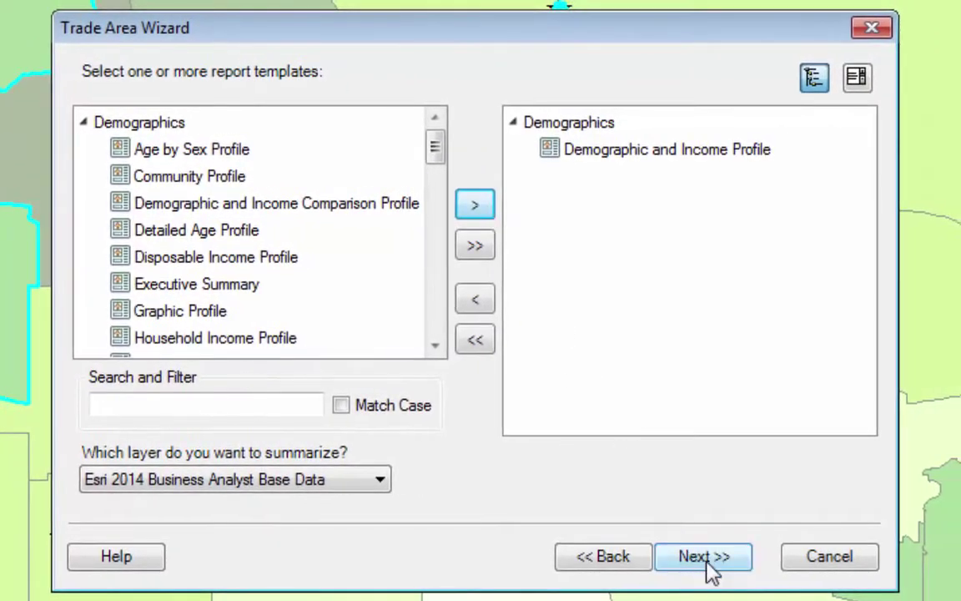
{"action": "left_click", "coordinate": [706, 557]}
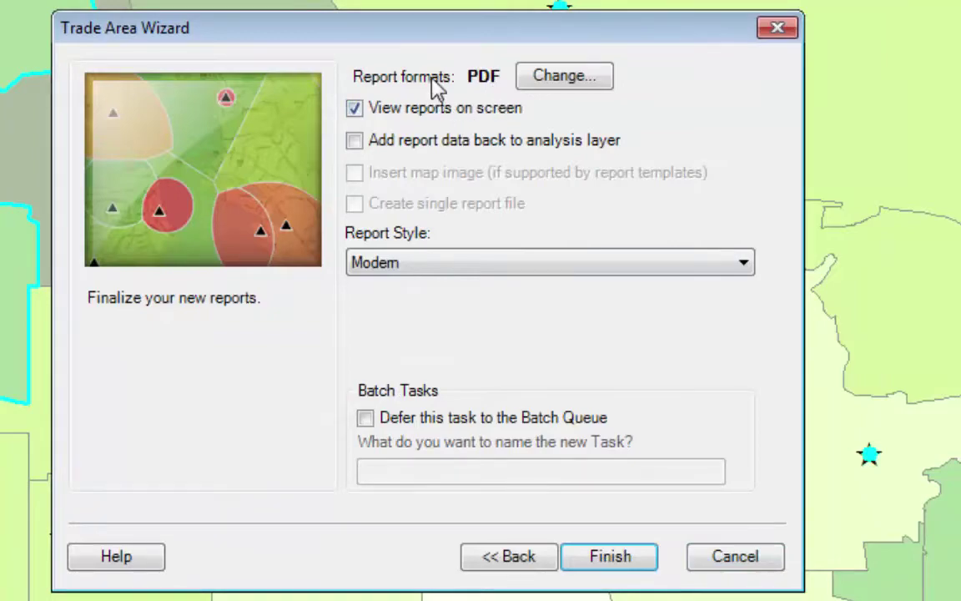
- Finish the Trade Area Wizard to generate the Huff trade areas and reports
{"action": "left_click", "coordinate": [637, 563]}
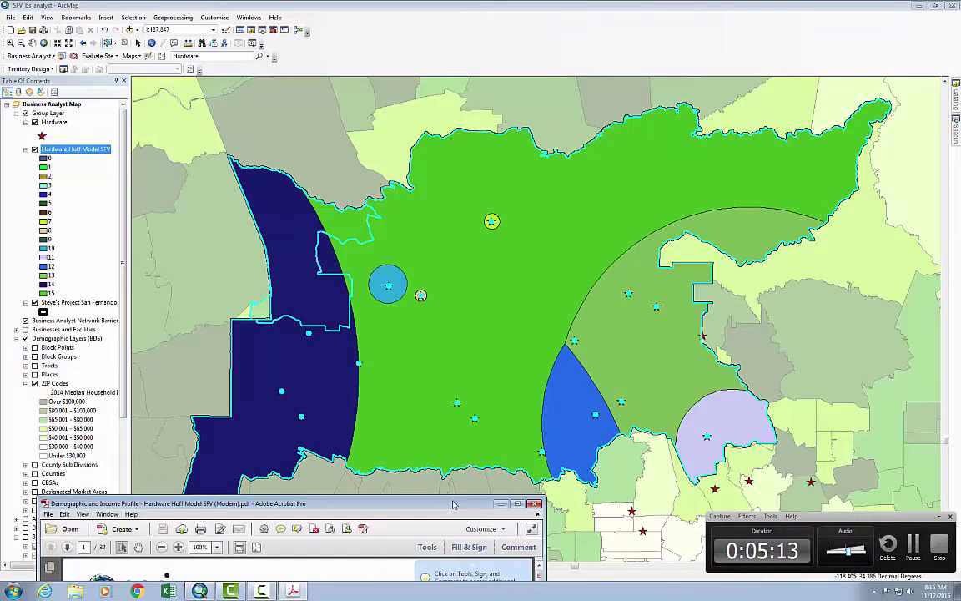
{"action": "left_click_drag", "start_coordinate": [454, 546], "coordinate": [449, 507]}
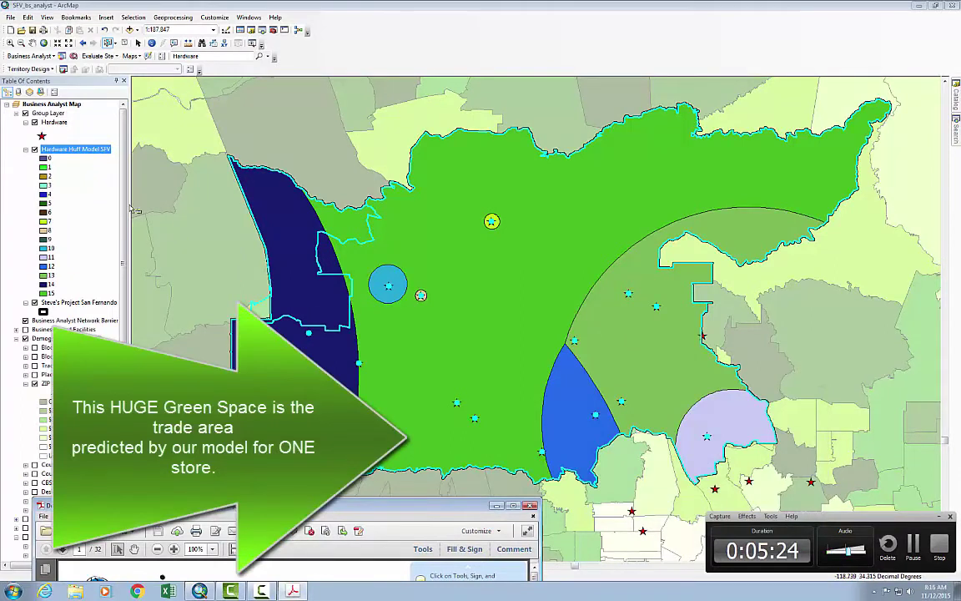
{"action": "double_click", "coordinate": [43, 293]}
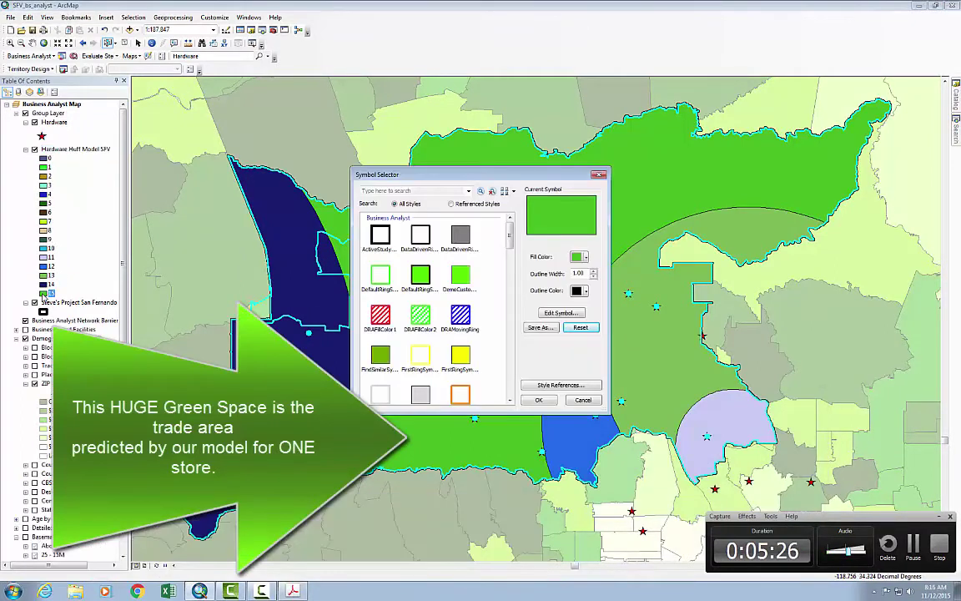
{"action": "left_click", "coordinate": [538, 400]}
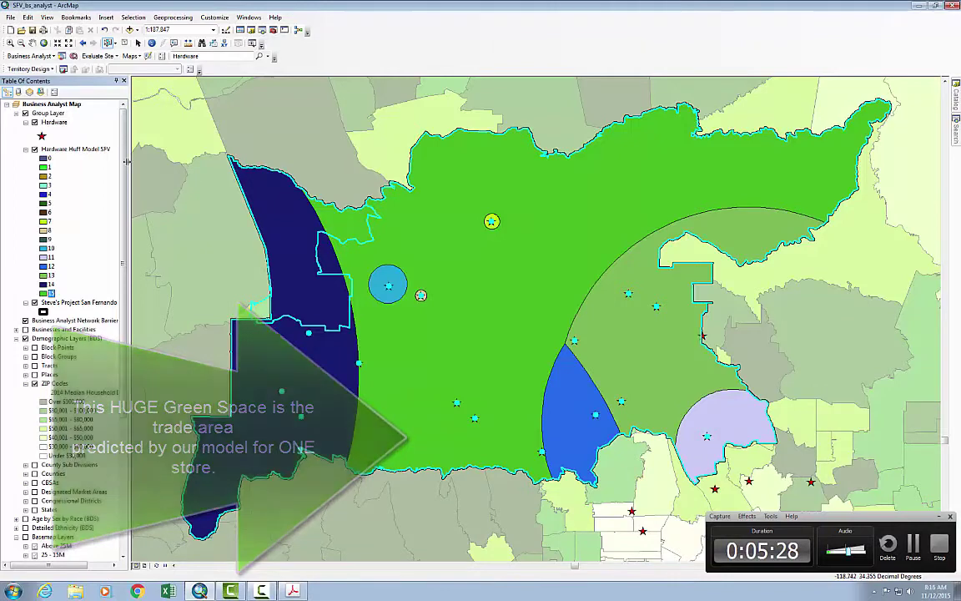
{"action": "left_click", "coordinate": [57, 150]}
{"action": "right_click", "coordinate": [57, 150]}
- Open the Hardware Huff Model SFV attribute table, selecting Shape_Length, Shape_Area and the last record
{"action": "left_click", "coordinate": [92, 177]}
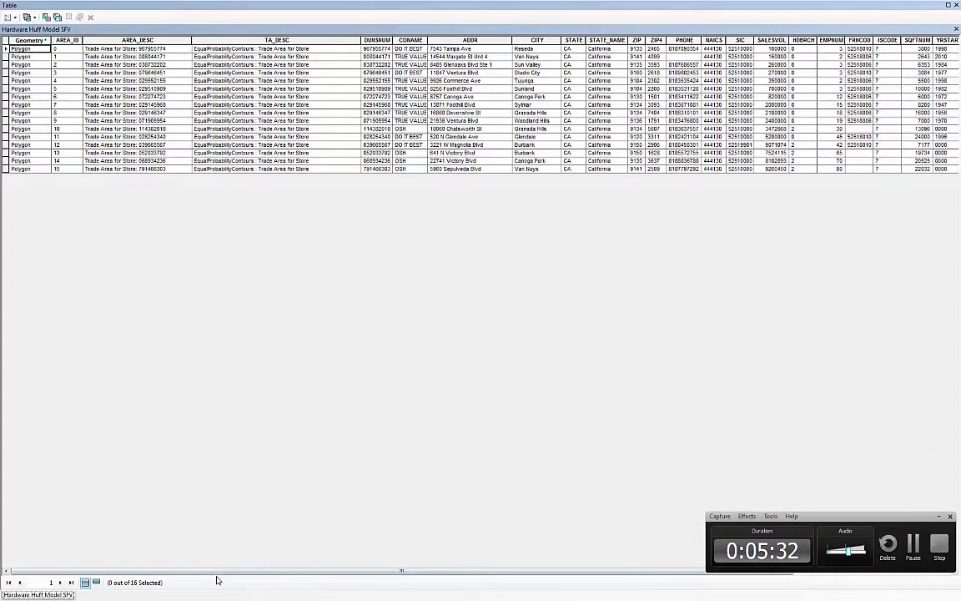
{"action": "left_click_drag", "start_coordinate": [244, 572], "coordinate": [394, 591]}
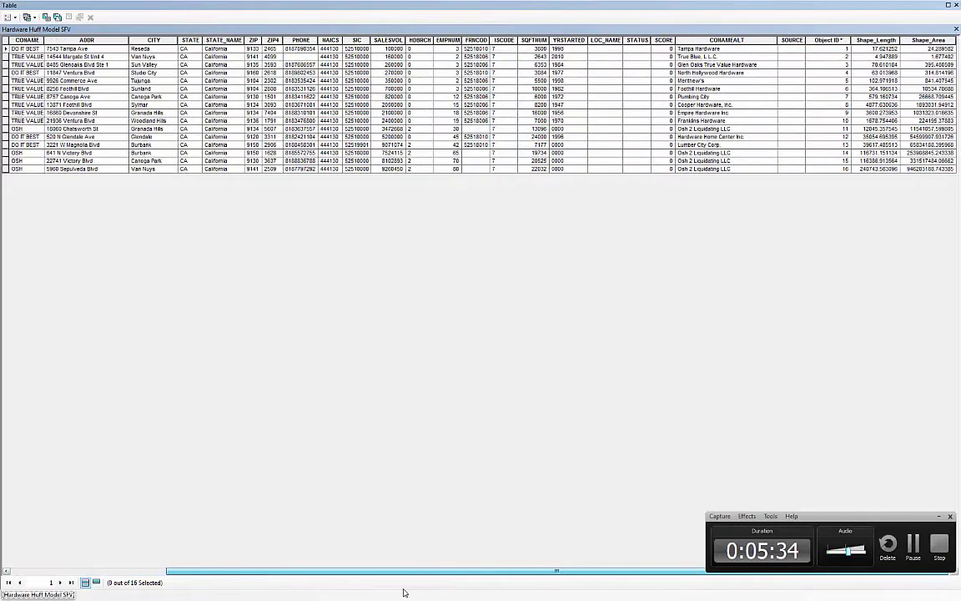
{"action": "left_click_drag", "start_coordinate": [469, 591], "coordinate": [484, 576]}
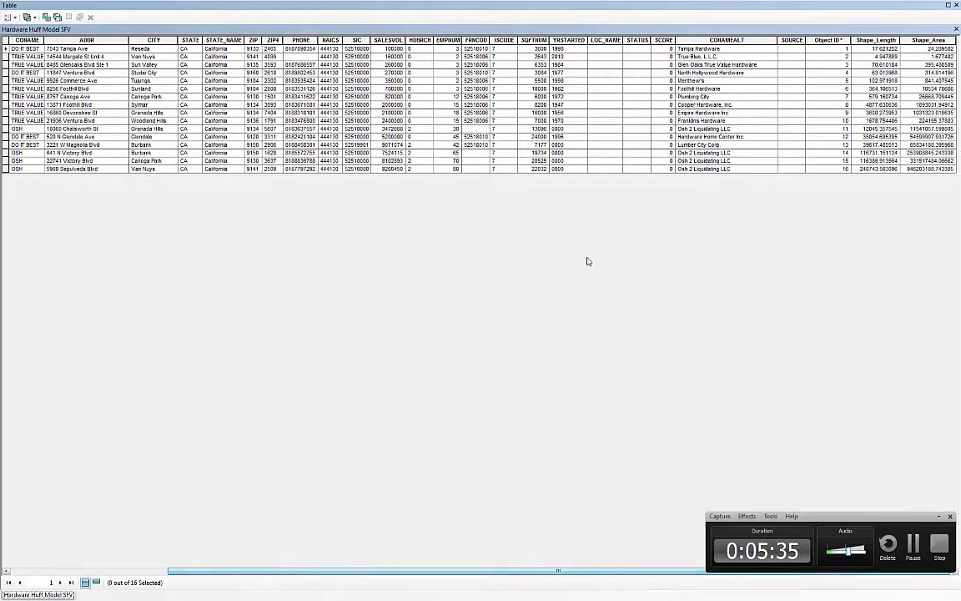
{"action": "left_click", "coordinate": [876, 40]}
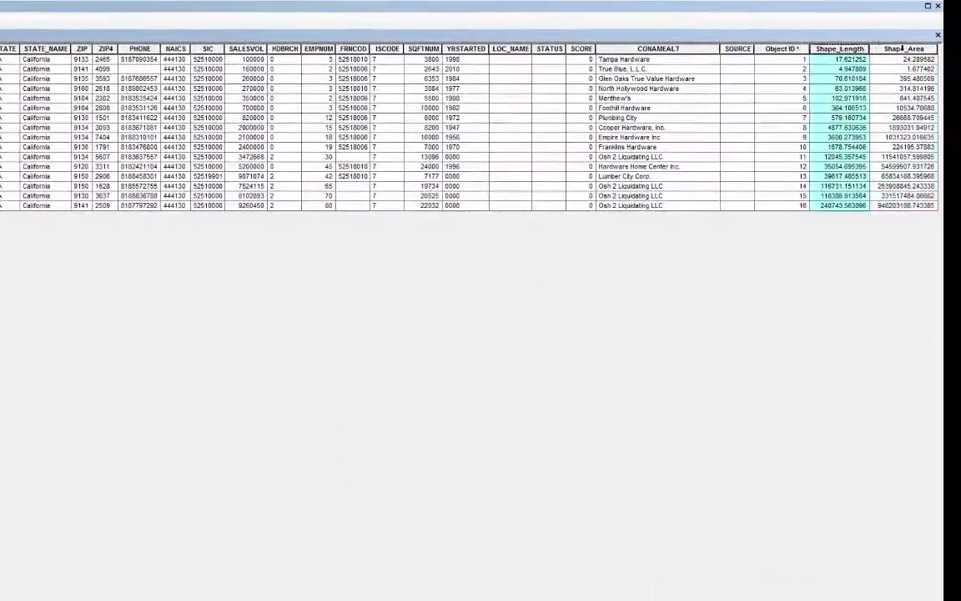
{"action": "left_click", "coordinate": [904, 48]}
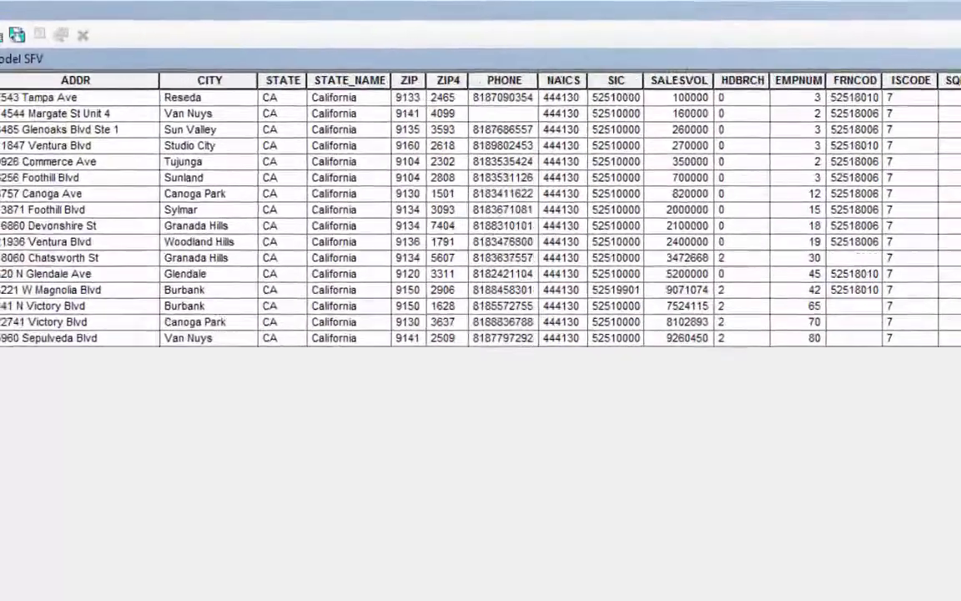
{"action": "left_click", "coordinate": [13, 439]}
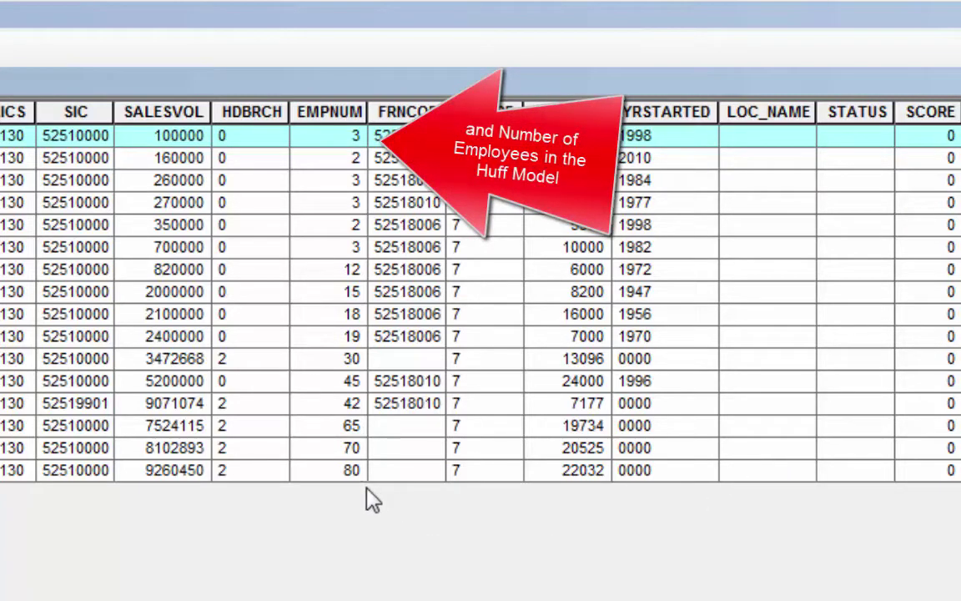
- Compare SALESVOL and SQFTNUM, then select the top-sales record (OSH, Van Nuys, 9260450)
{"action": "left_click", "coordinate": [164, 472]}
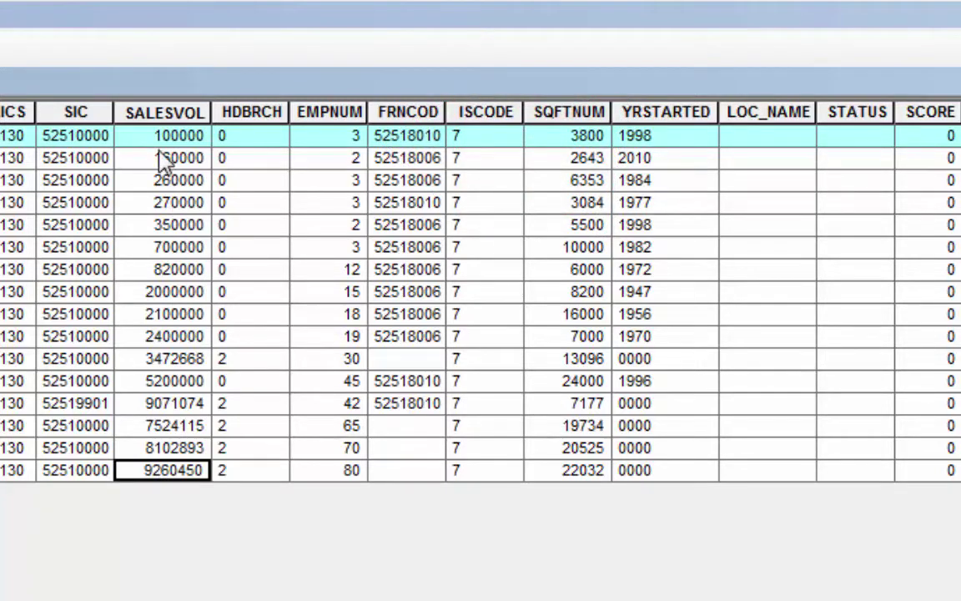
{"action": "left_click", "coordinate": [148, 106]}
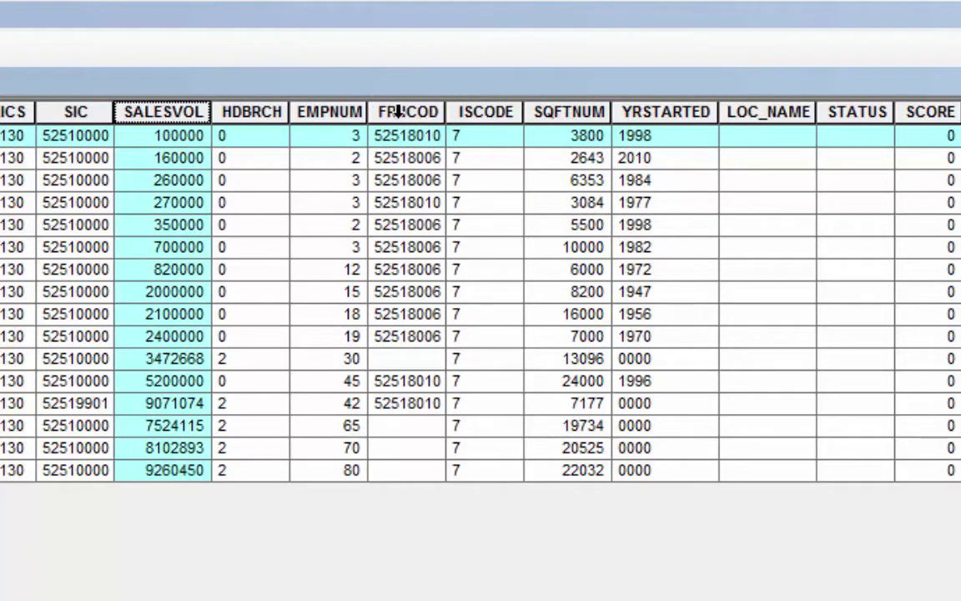
{"action": "left_click", "coordinate": [565, 108]}
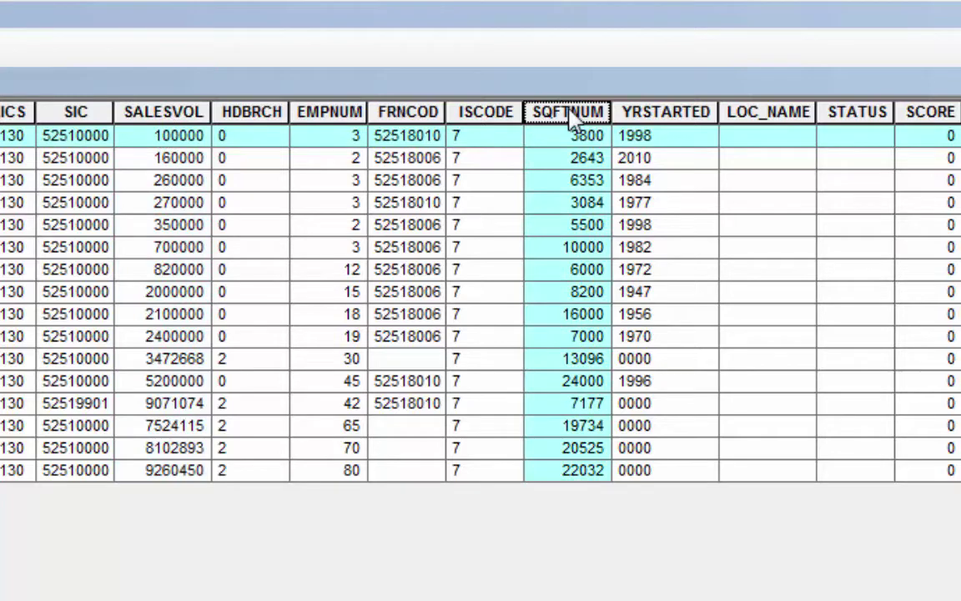
{"action": "left_click", "coordinate": [172, 109]}
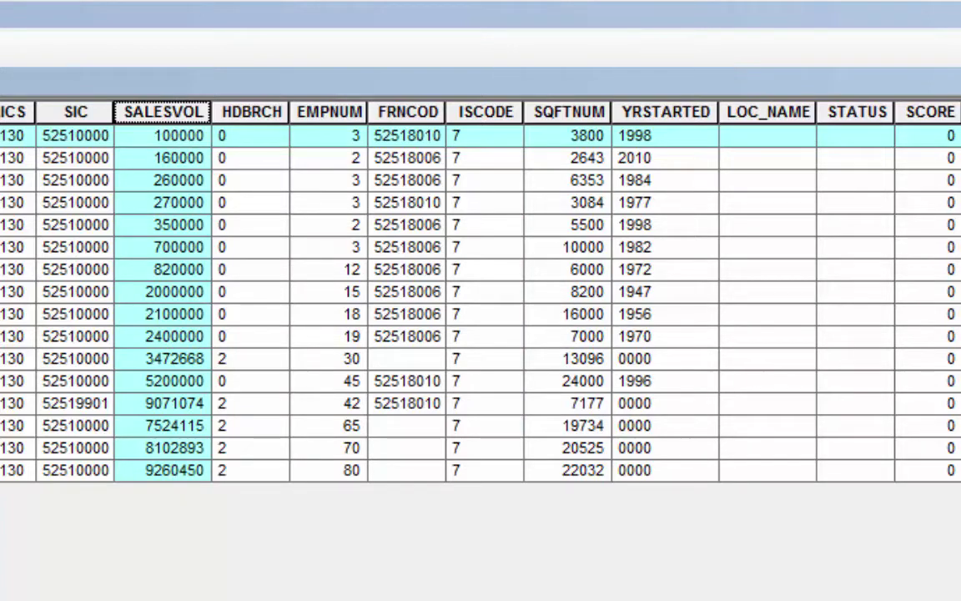
{"action": "left_click", "coordinate": [75, 470]}
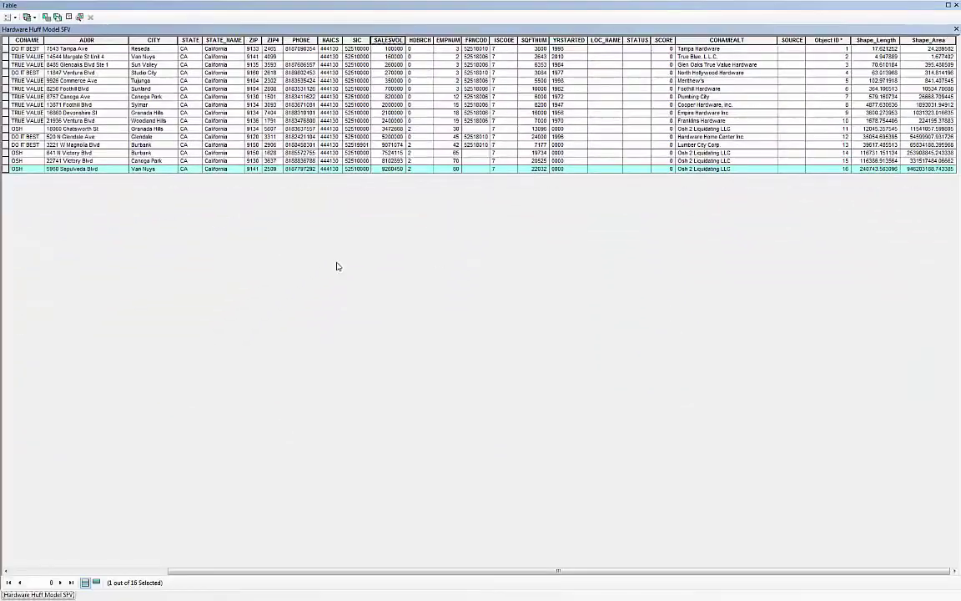
- Dock the trade area attribute table back in the main window and close it
{"action": "double_click", "coordinate": [569, 7]}
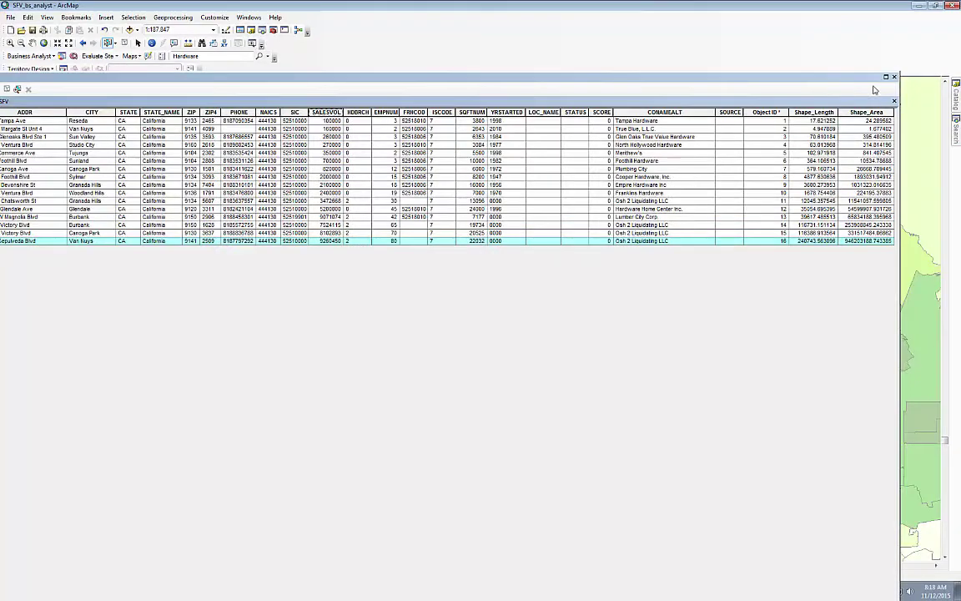
{"action": "left_click", "coordinate": [896, 77]}
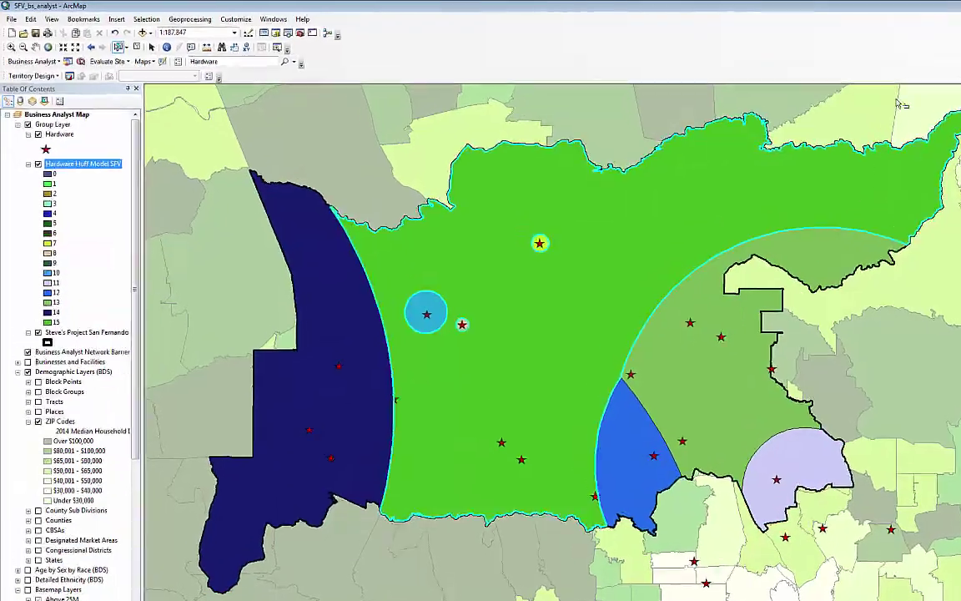
- Open the Hardware layer's attribute table of 22 stores and dock it beneath the map
{"action": "left_click", "coordinate": [56, 122]}
{"action": "right_click", "coordinate": [56, 122]}
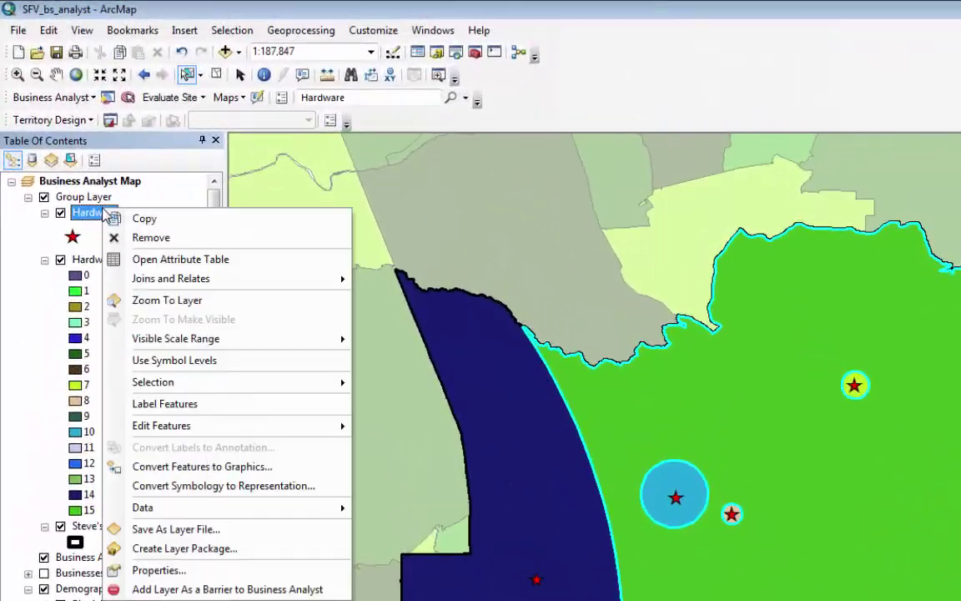
{"action": "left_click", "coordinate": [143, 254]}
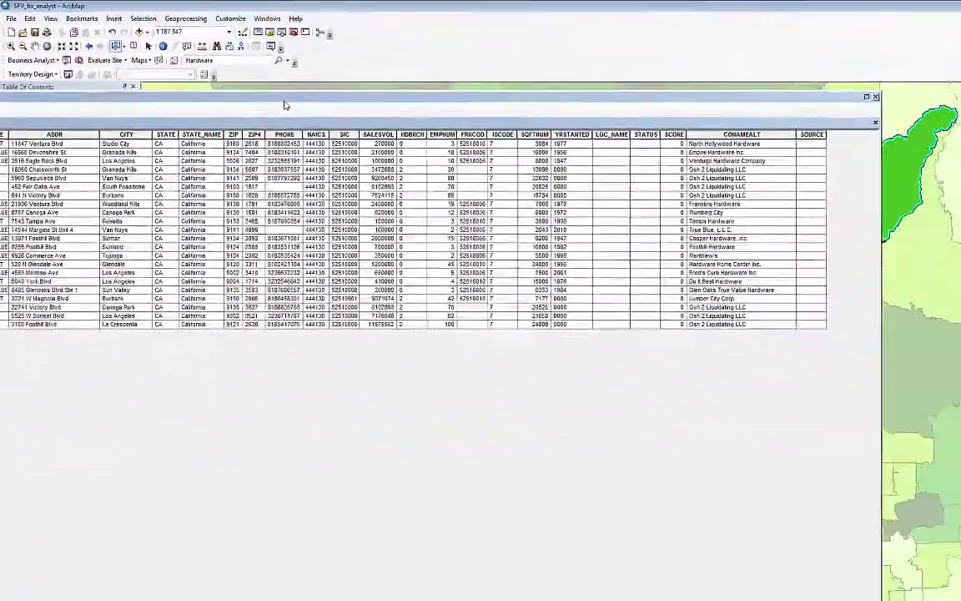
{"action": "left_click_drag", "start_coordinate": [283, 105], "coordinate": [361, 97]}
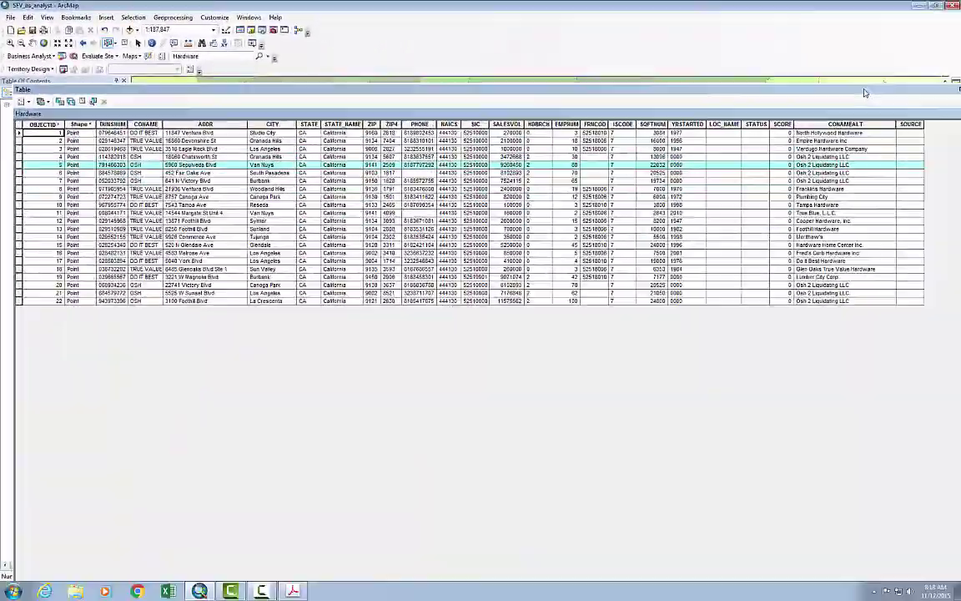
{"action": "left_click_drag", "start_coordinate": [777, 86], "coordinate": [872, 412]}
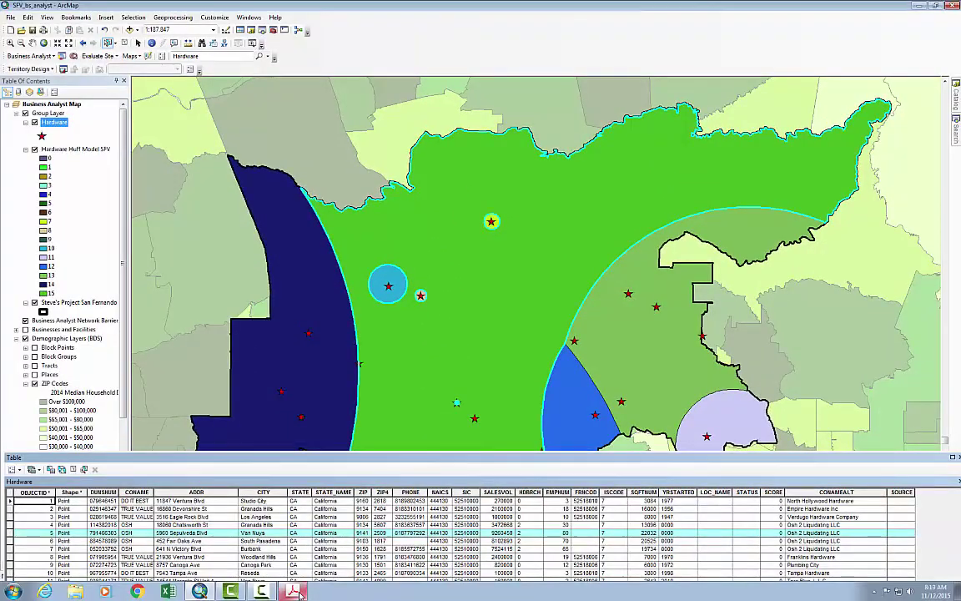
{"action": "left_click", "coordinate": [293, 590]}
- Move the Demographic and Income Profile PDF up over the map and page through to page 14
{"action": "left_click_drag", "start_coordinate": [359, 504], "coordinate": [405, 31]}
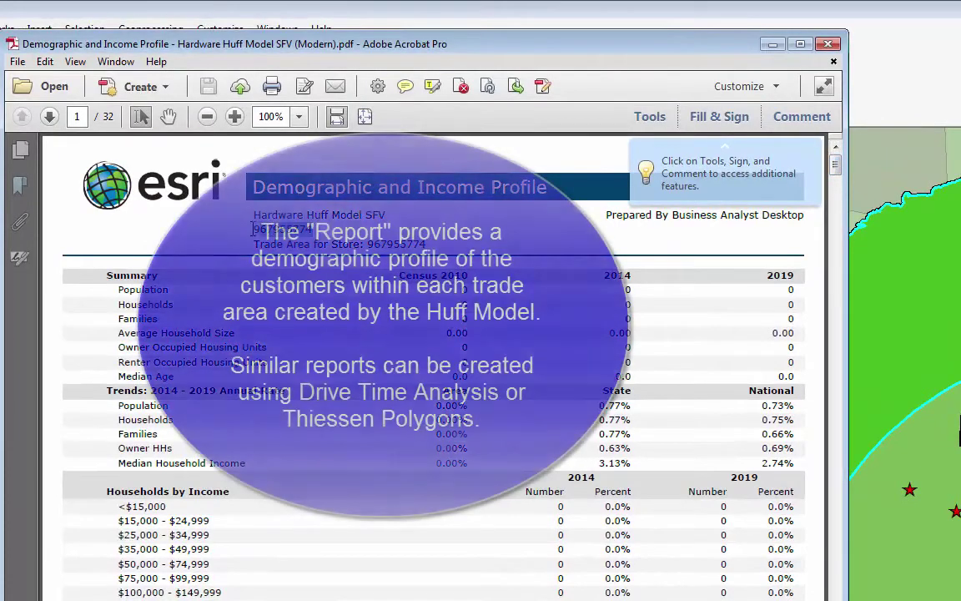
{"action": "left_click_drag", "start_coordinate": [837, 171], "coordinate": [830, 468]}
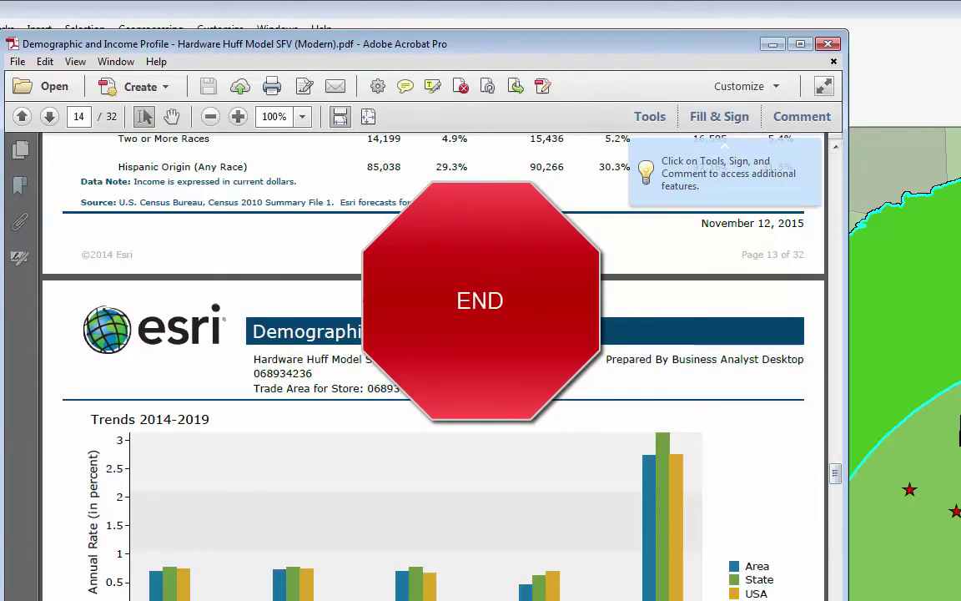